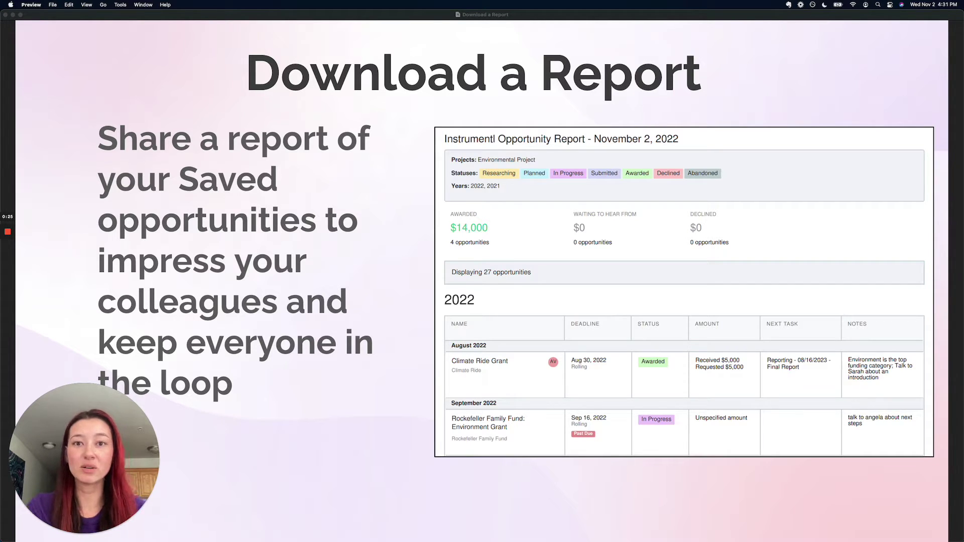
- Switch from the slideshow to Chrome's Master Tracker showing 127 opportunities for 2022–2023
key("super+Tab")
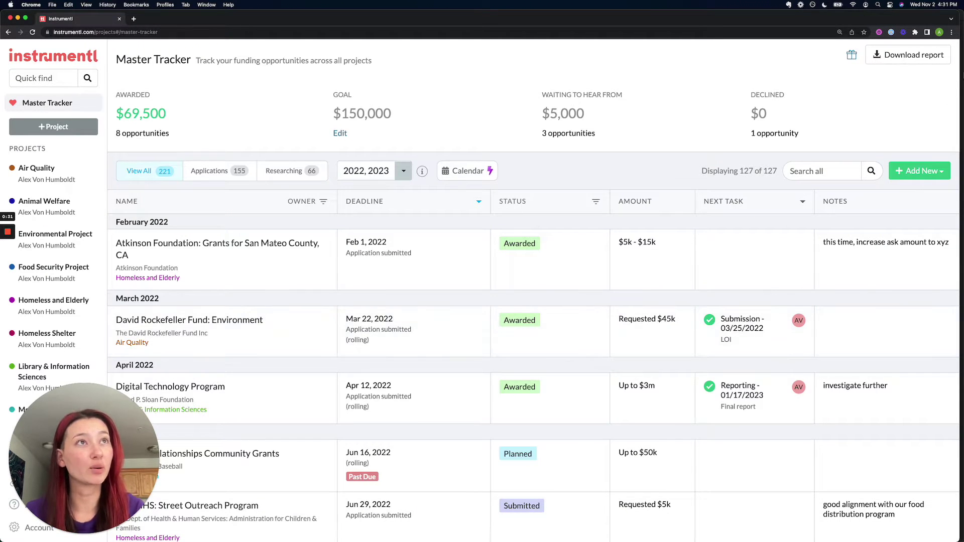
- Start a new report and pick Environmental Project and Air Quality as its projects
left_click(928, 62)
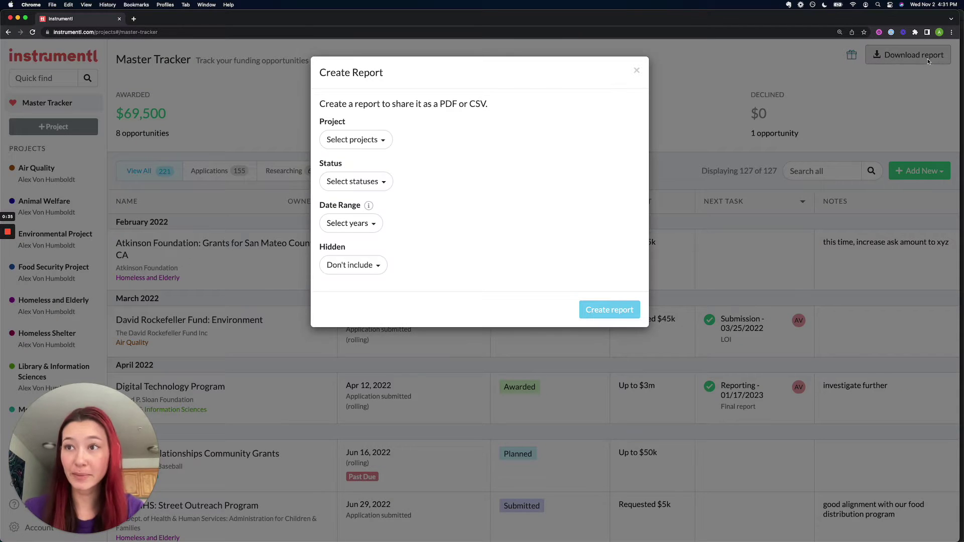
left_click(383, 140)
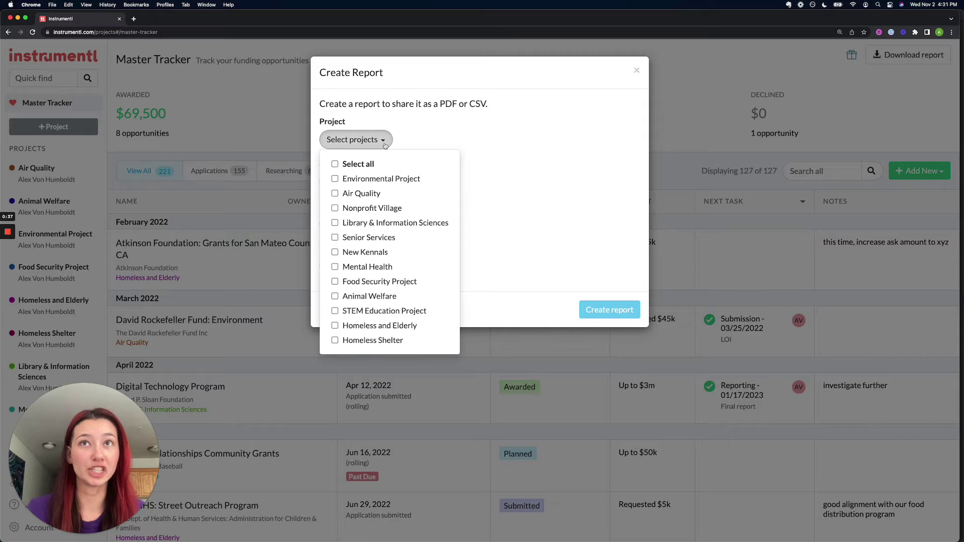
left_click(383, 178)
left_click(376, 195)
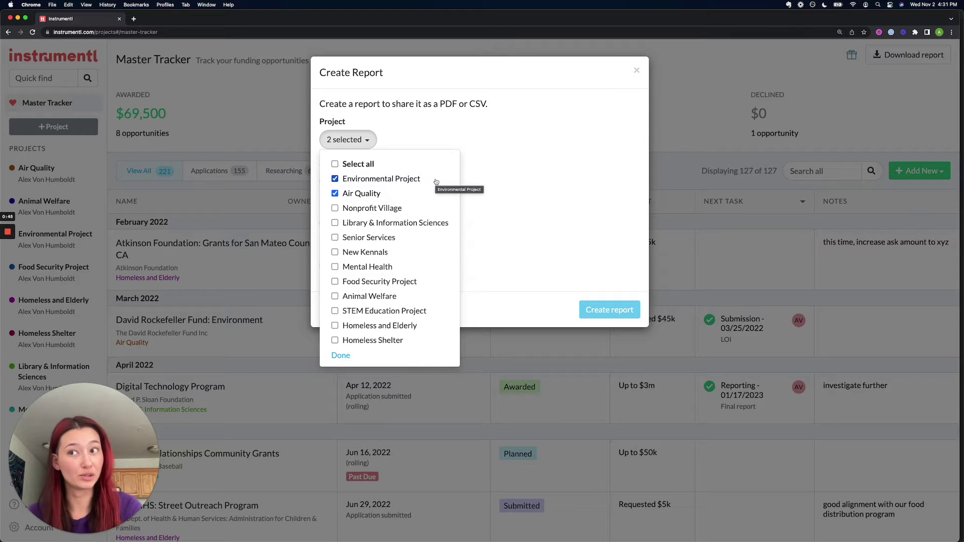
- Include all seven statuses in the report, briefly trying Awarded alone first
left_click(517, 181)
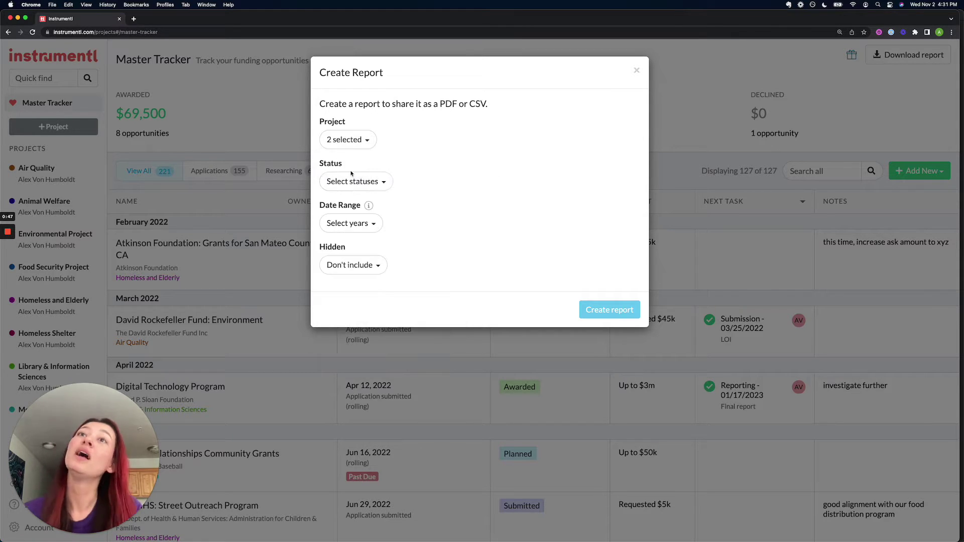
left_click(375, 182)
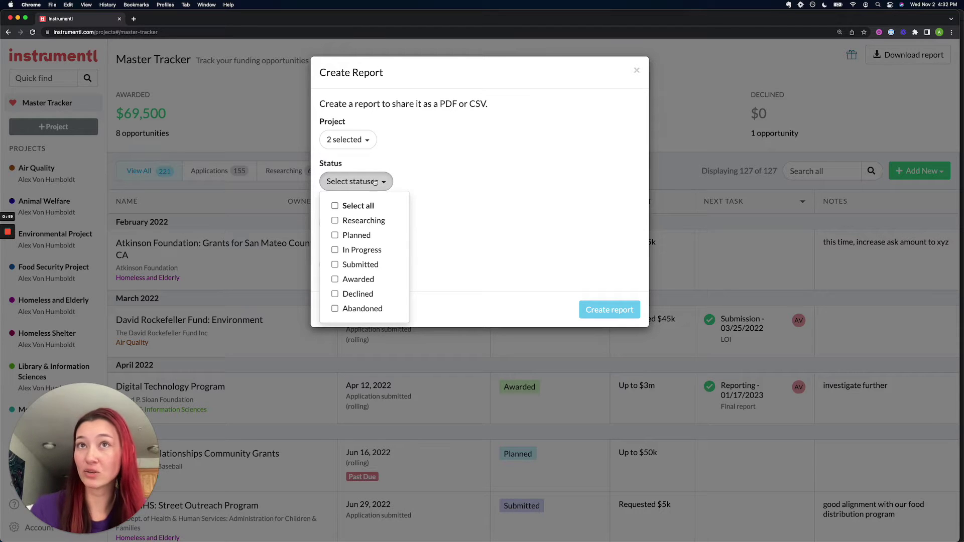
left_click(373, 206)
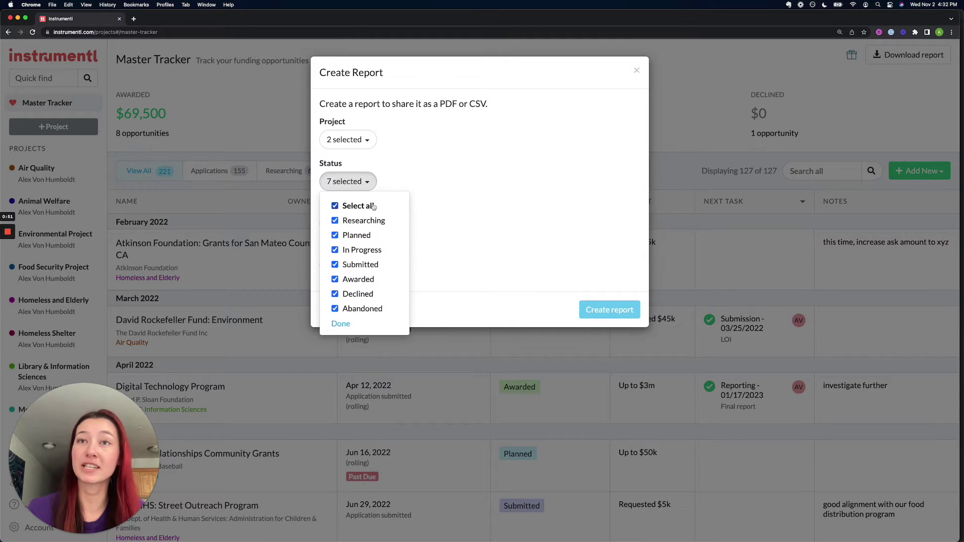
left_click(373, 206)
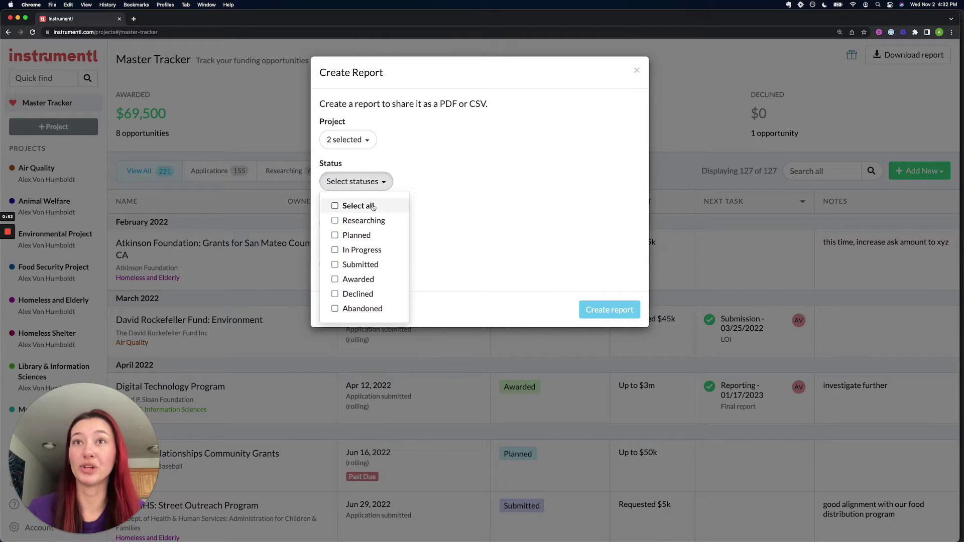
left_click(377, 279)
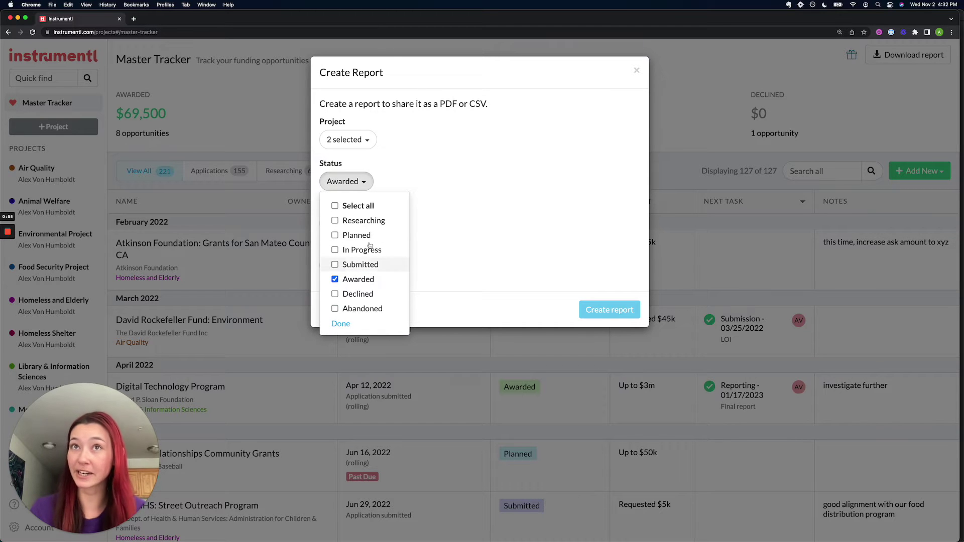
left_click(362, 206)
left_click(445, 202)
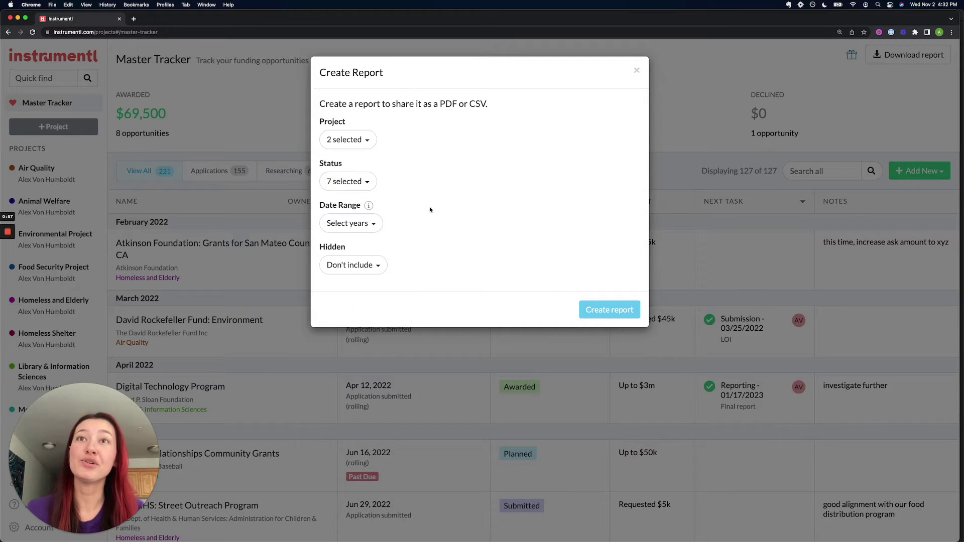
left_click(373, 224)
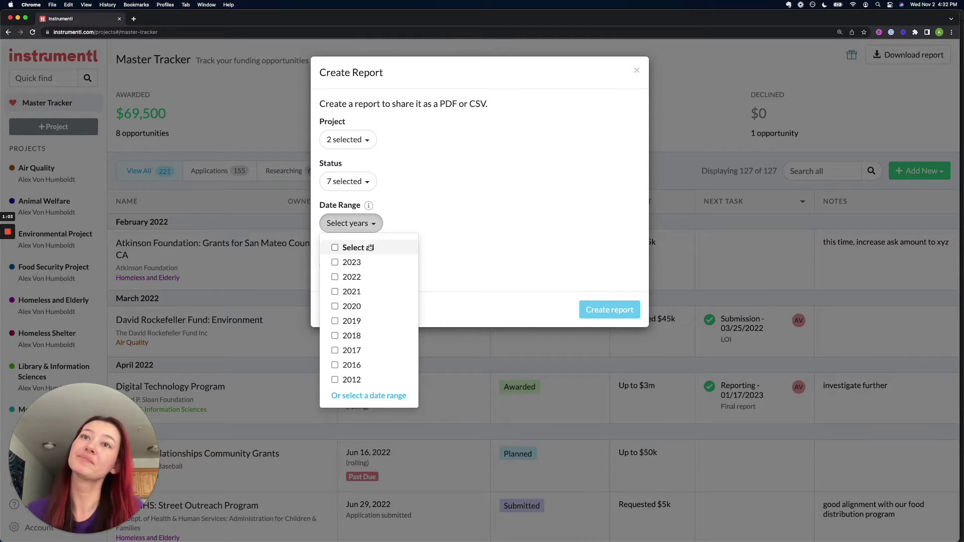
- Use a custom date range from November 01 2021 to November 30 2022
left_click(369, 247)
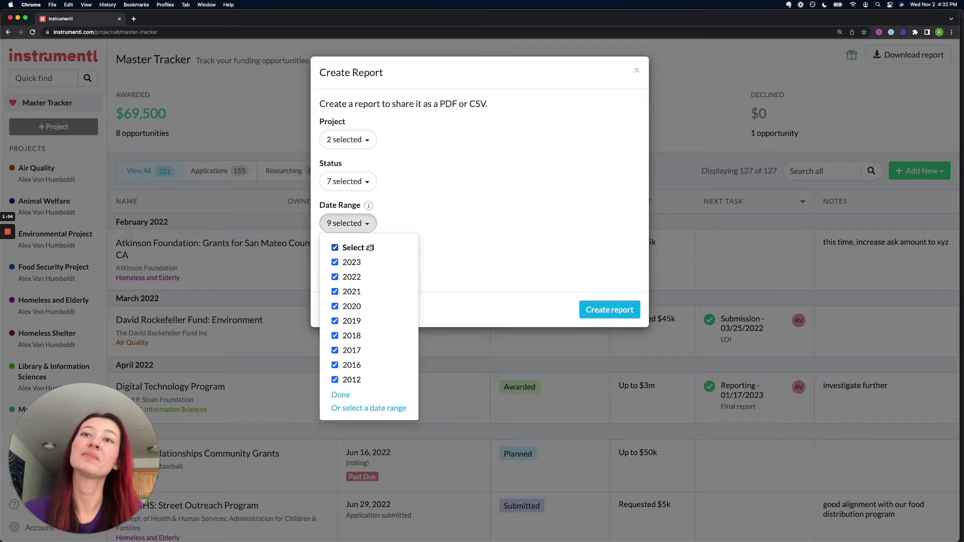
left_click(383, 409)
left_click(395, 227)
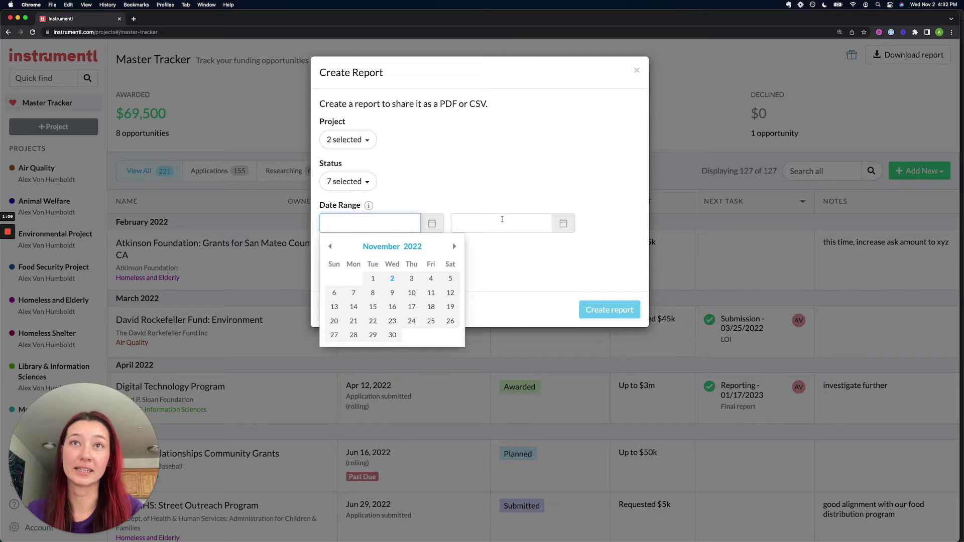
left_click(372, 278)
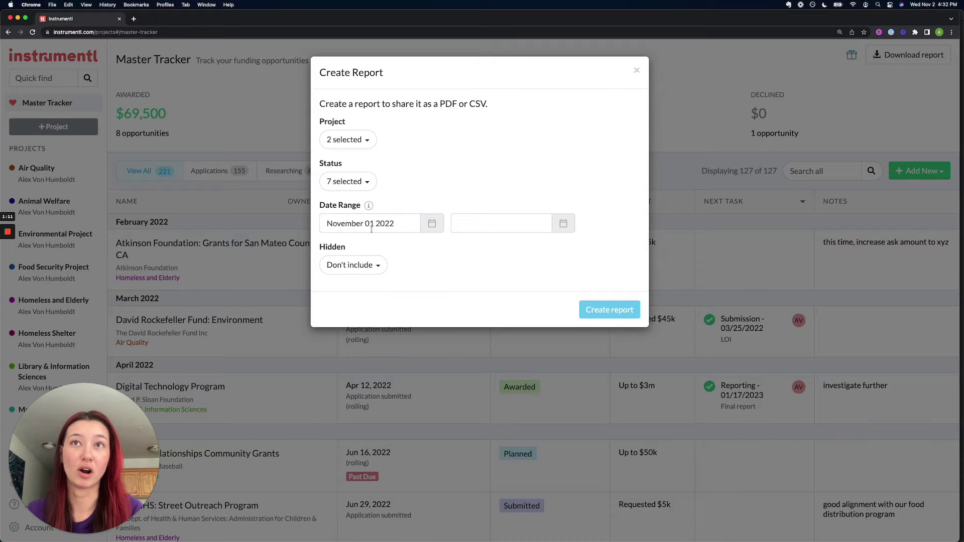
left_click(397, 222)
left_click(413, 247)
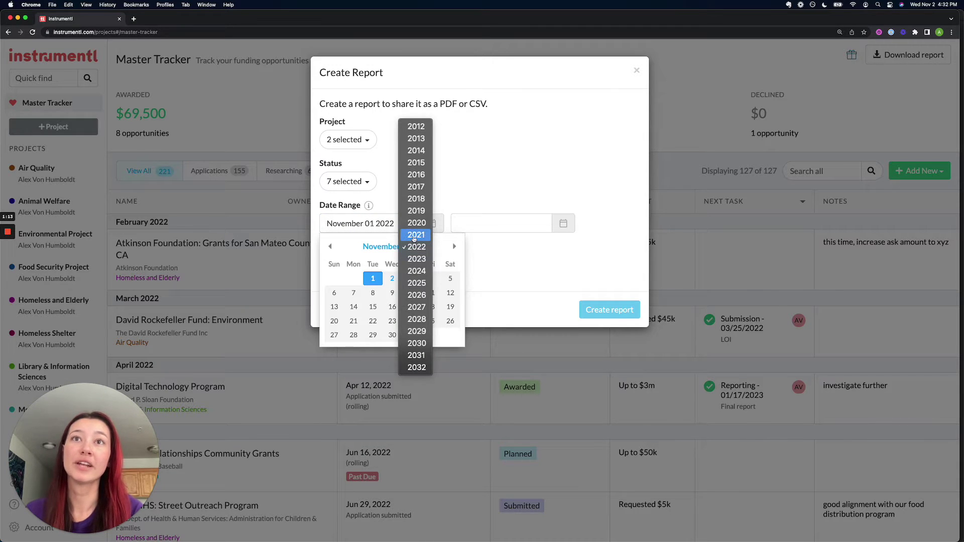
left_click(415, 235)
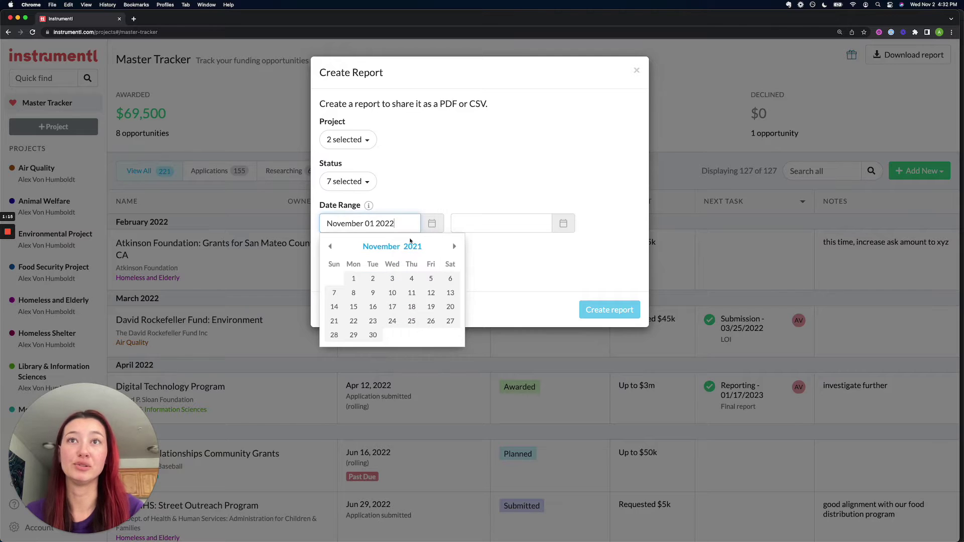
left_click(361, 279)
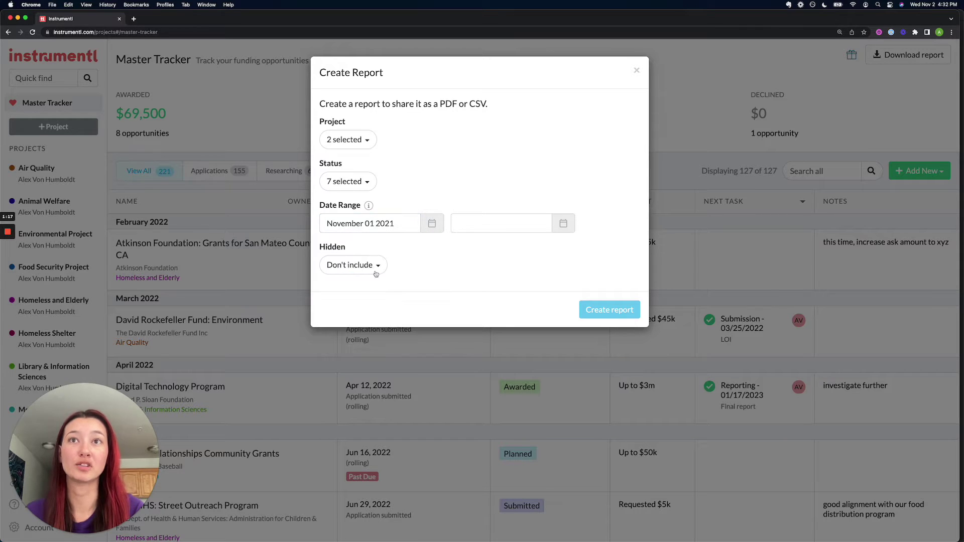
left_click(499, 224)
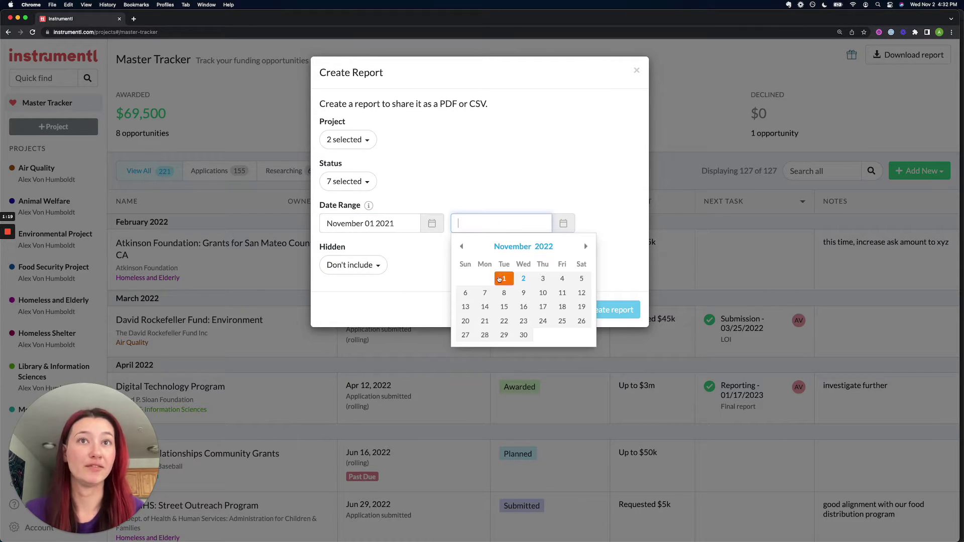
left_click(523, 334)
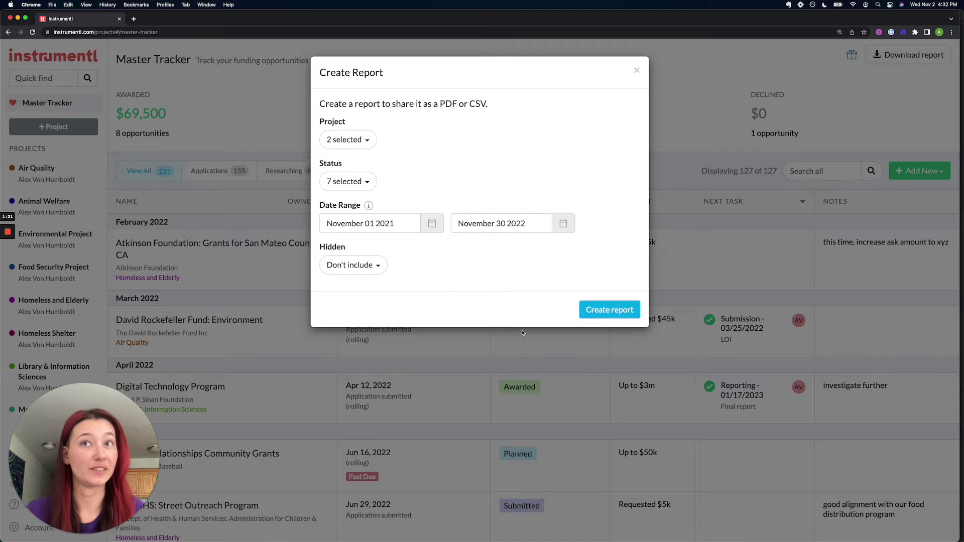
- Try the Hidden options, then clear them so hidden opportunities stay excluded
left_click(379, 265)
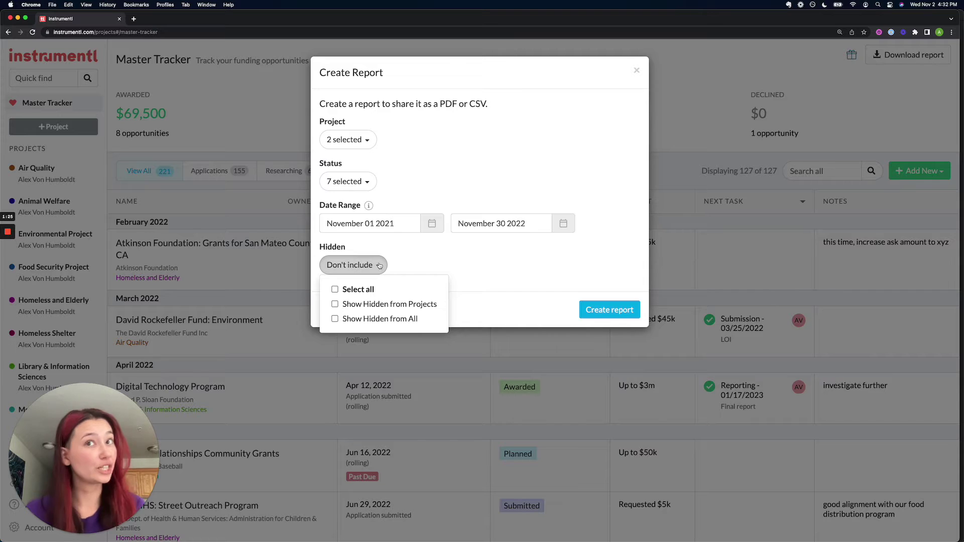
left_click(391, 306)
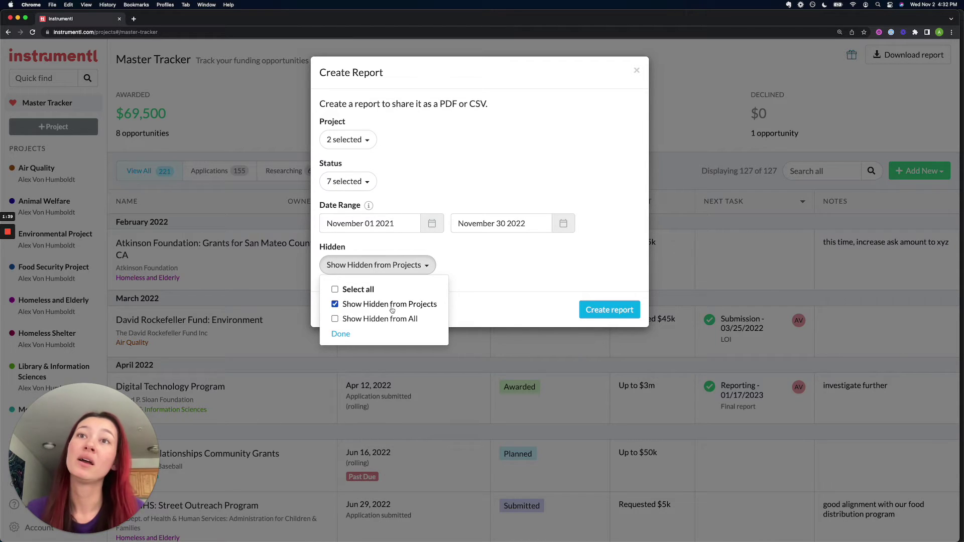
left_click(390, 320)
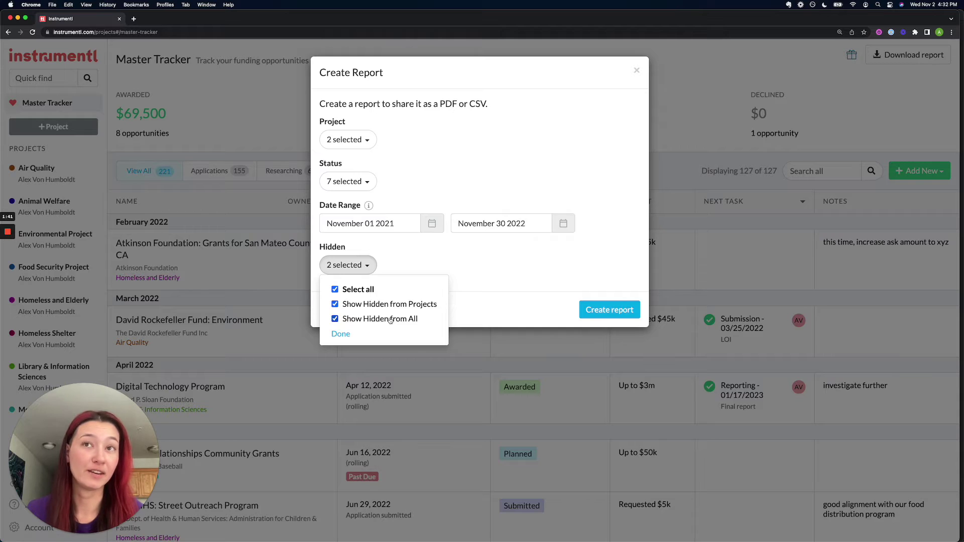
left_click(369, 290)
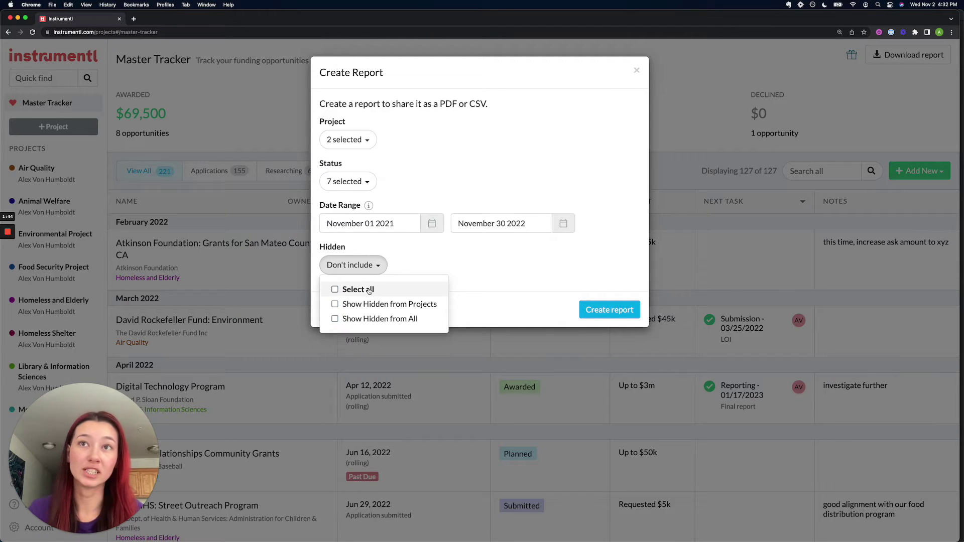
left_click(417, 258)
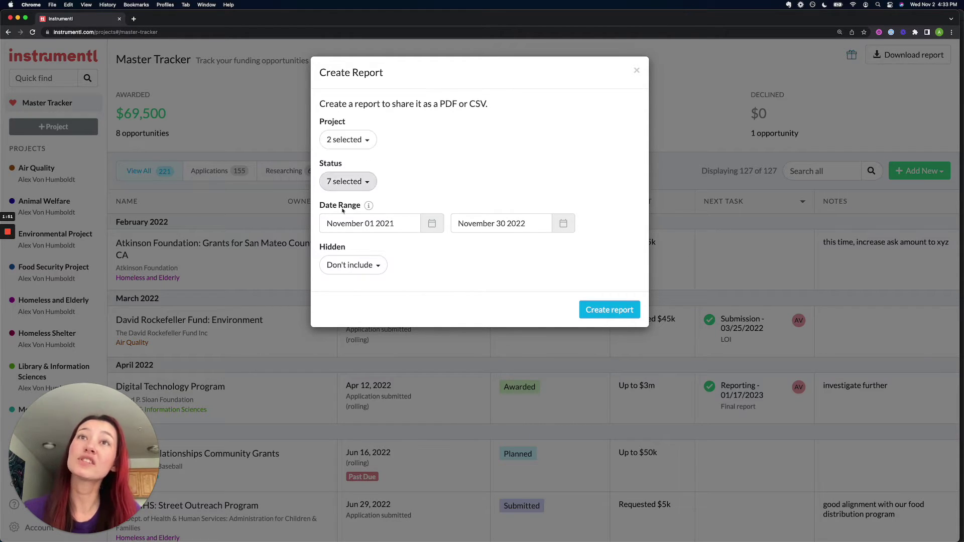
- Create the report and download its PDF with truncated notes
left_click(626, 310)
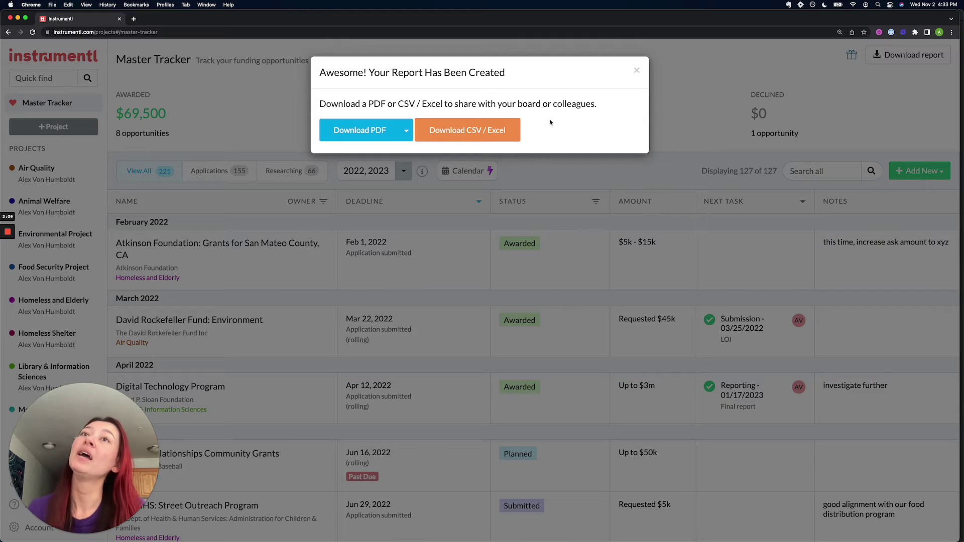
left_click(407, 133)
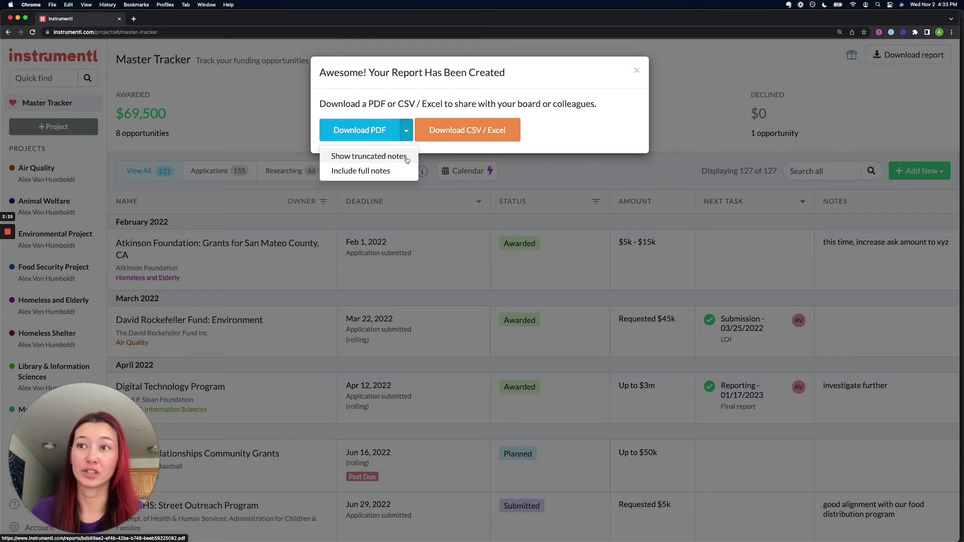
left_click(406, 159)
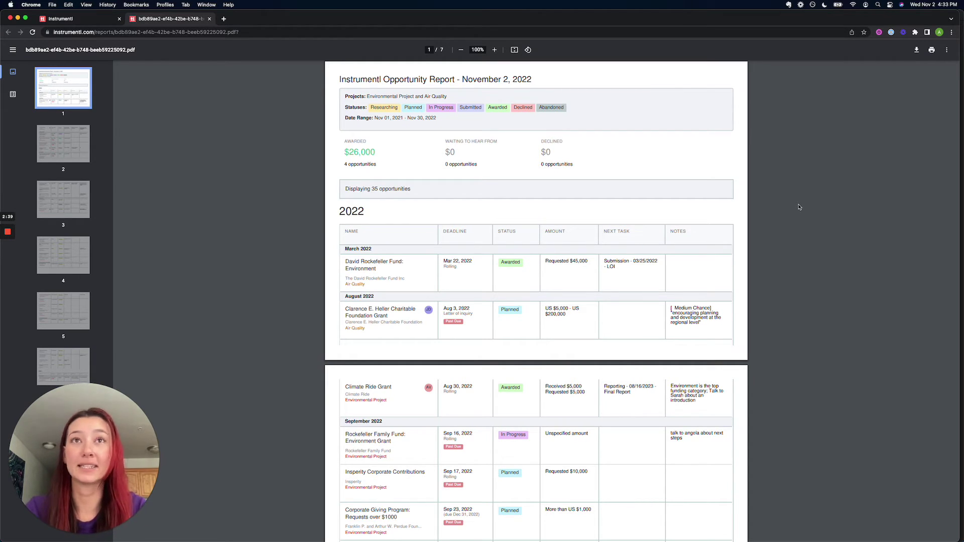
- Zoom the report PDF to 150% and select its web address
key("super+equal")
key("super+equal")
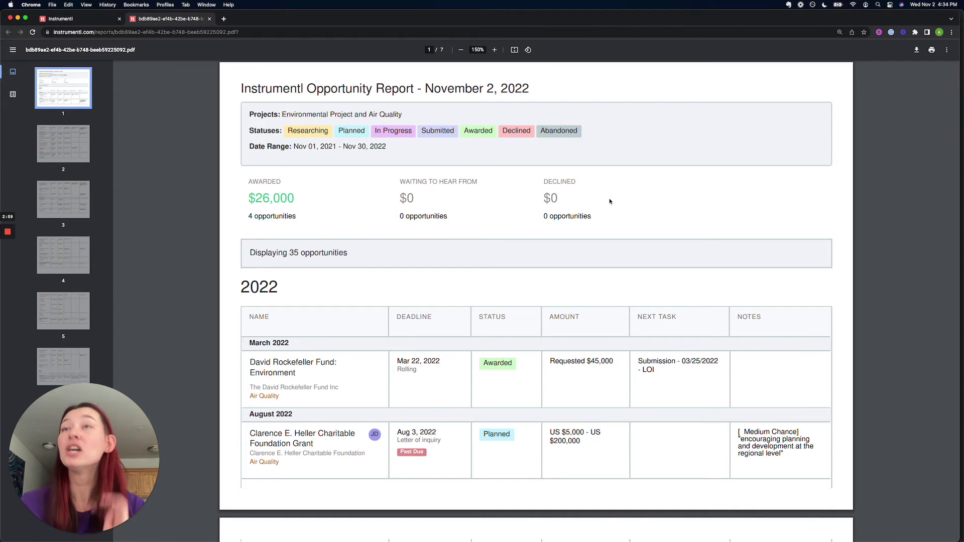
left_click(367, 29)
key("super+c")
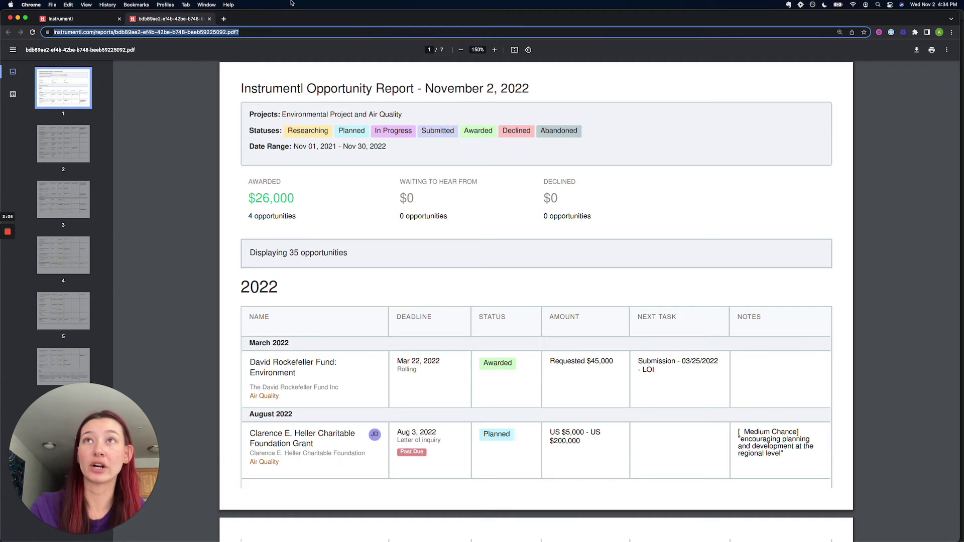
- Load the copied report address in a new tab
left_click(224, 19)
key("super+v")
key("Return")
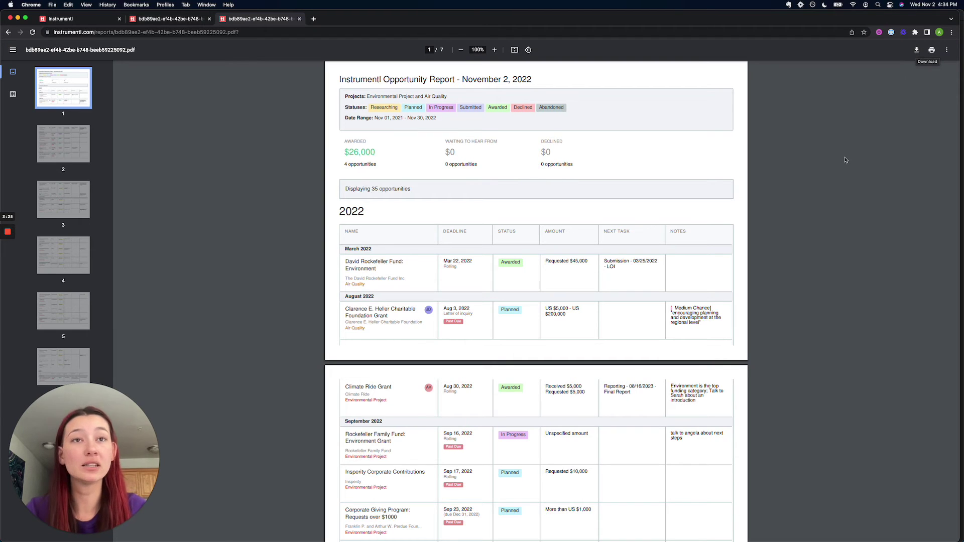
- Return to the earlier report tab and scroll down to the 2022 grant table
left_click(179, 22)
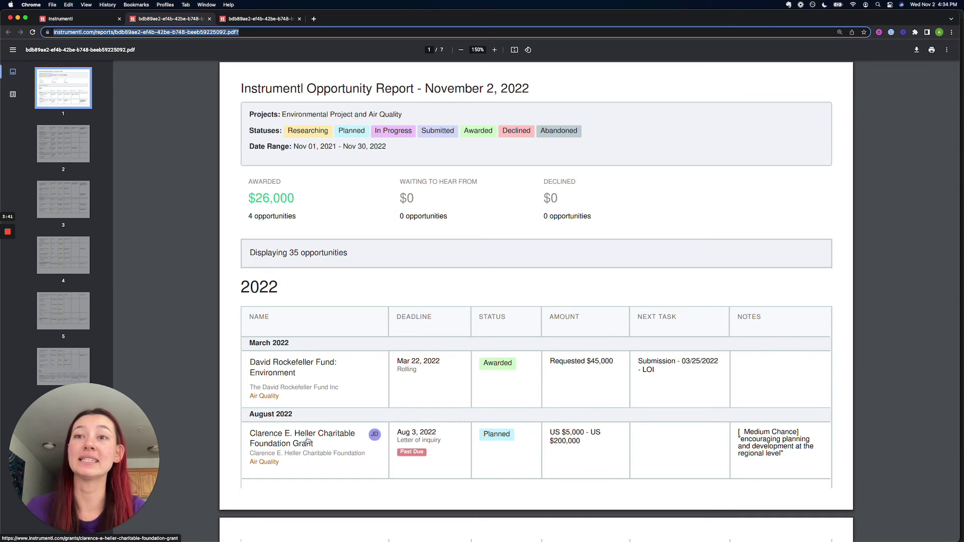
scroll(308, 441, "down", 3)
scroll(307, 441, "down", 1)
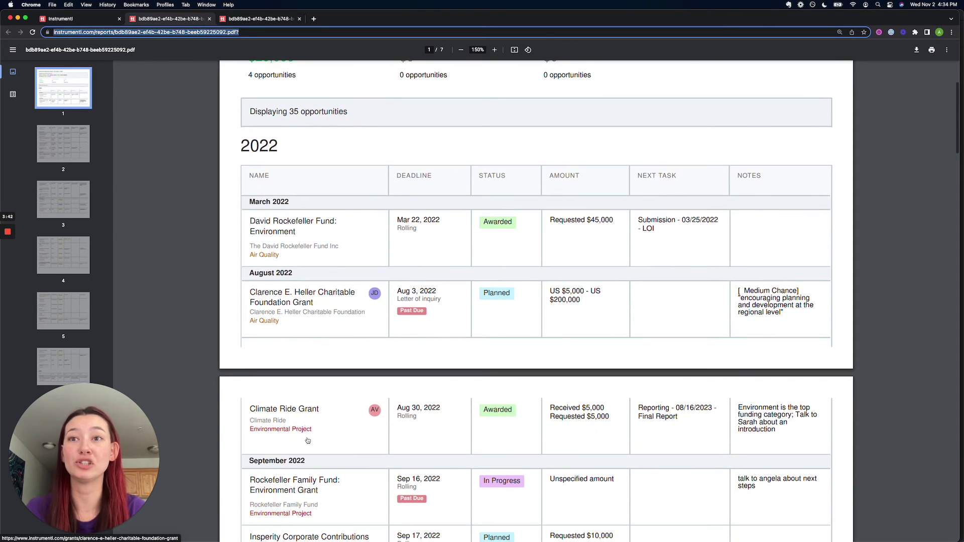
- Open the Rockefeller Family Fund: Environment Grant link and view its Funder and Funding Opportunity details
left_click(304, 485)
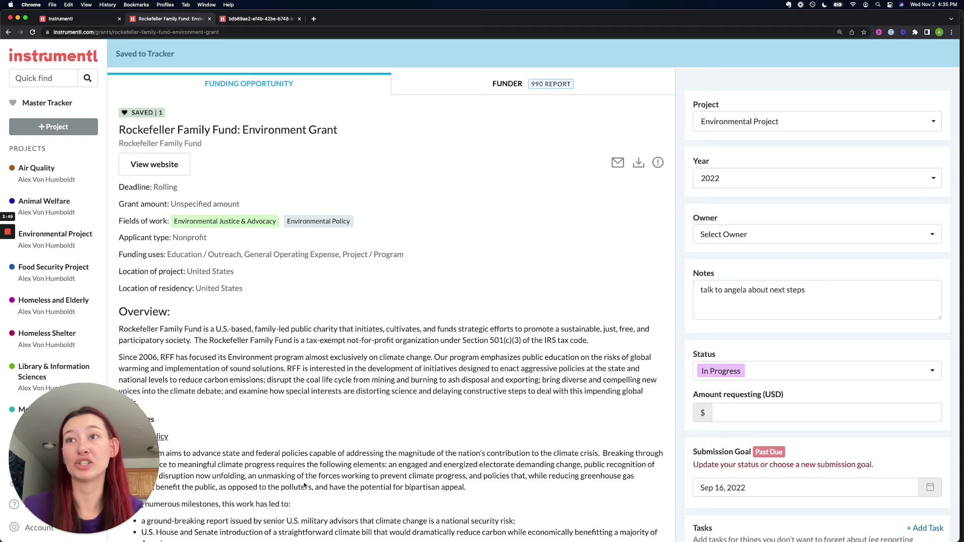
scroll(318, 423, "down", 10)
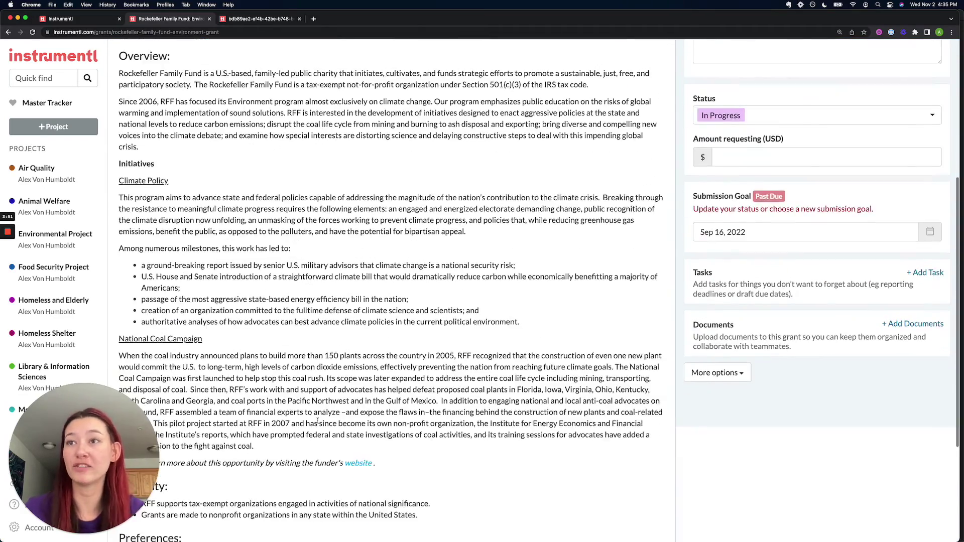
scroll(317, 421, "up", 10)
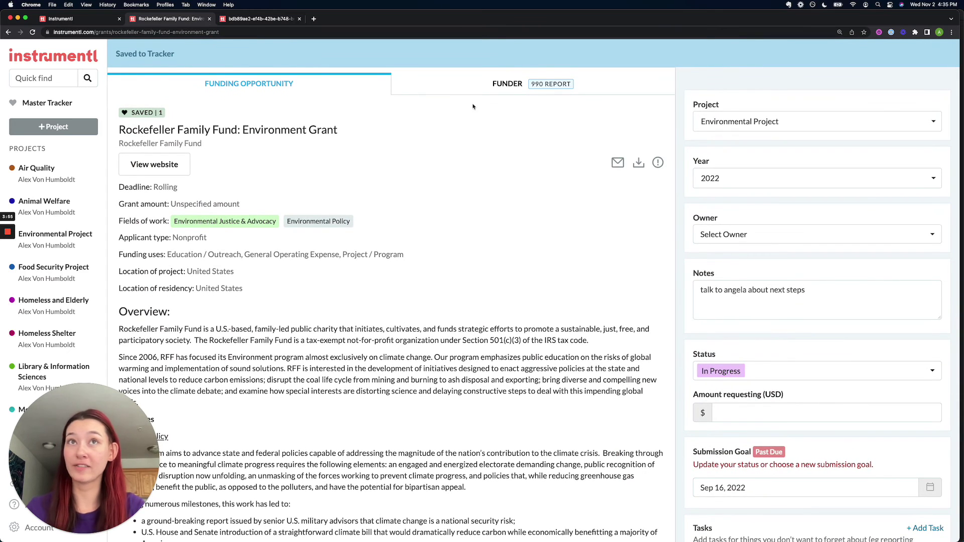
left_click(494, 95)
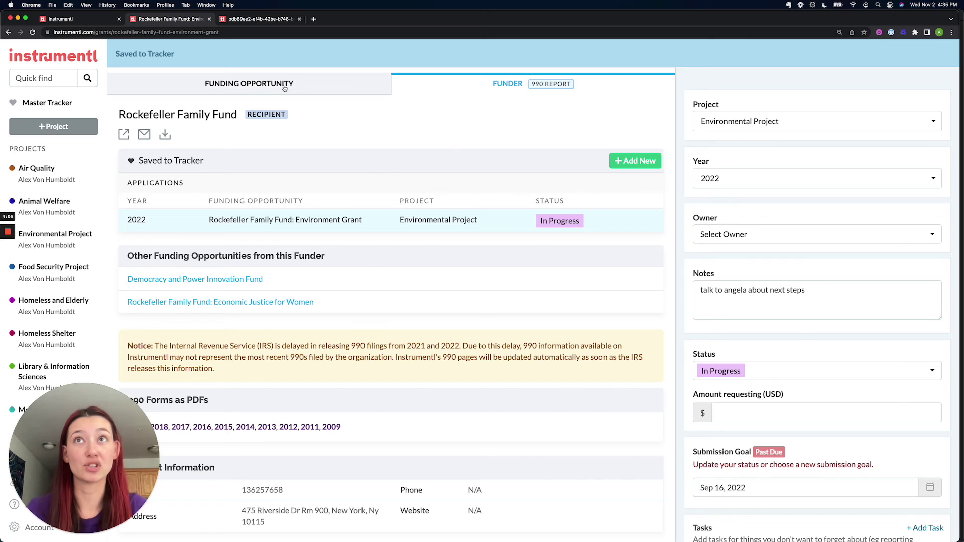
left_click(251, 85)
scroll(458, 243, "down", 1)
scroll(458, 243, "up", 1)
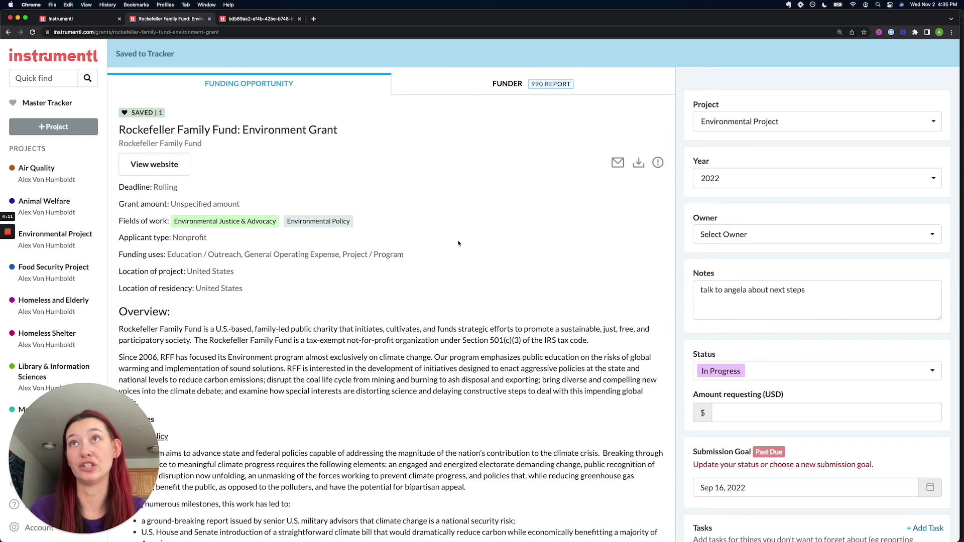
- Go back from the grant page to the opportunity report PDF
left_click(8, 32)
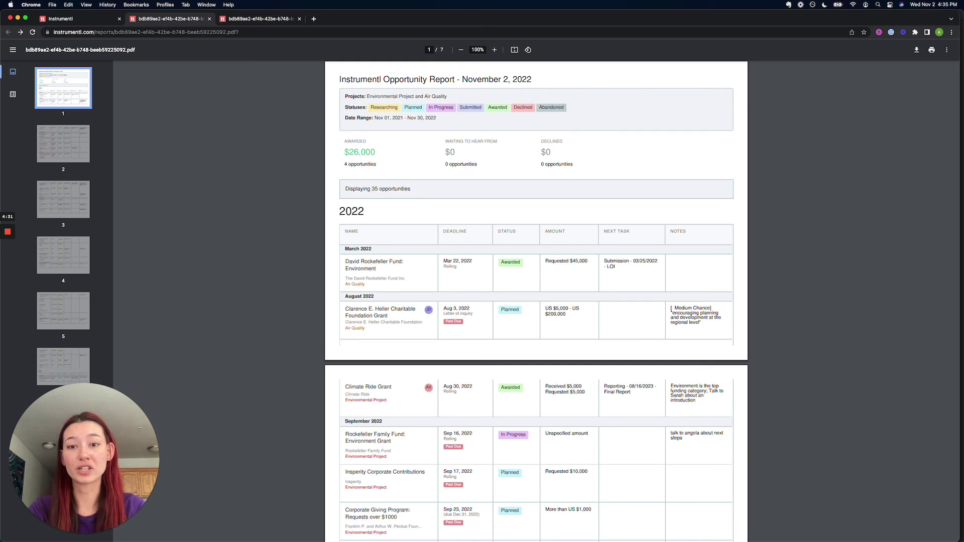
- Switch to Preview to show the 'Download a Report' slide with the sample opportunity report
key("super+Tab")
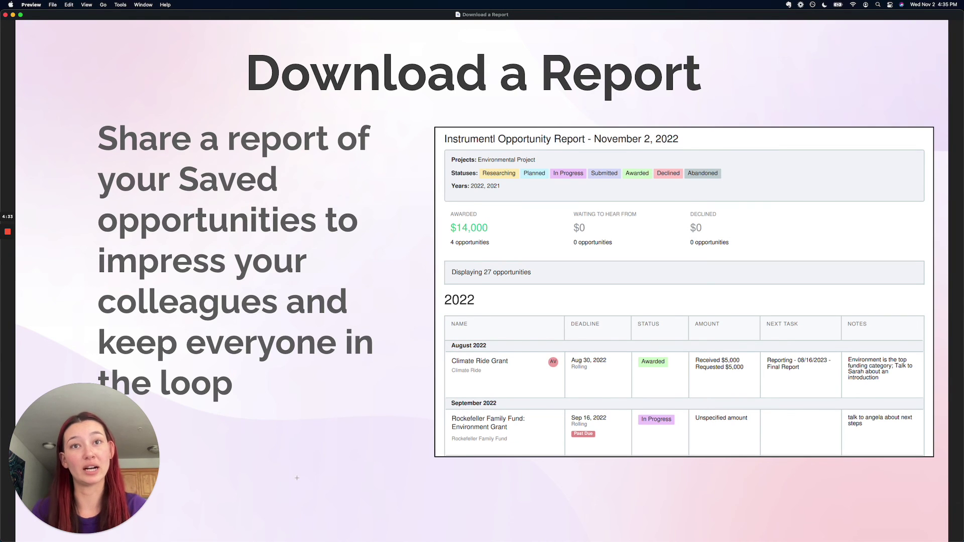